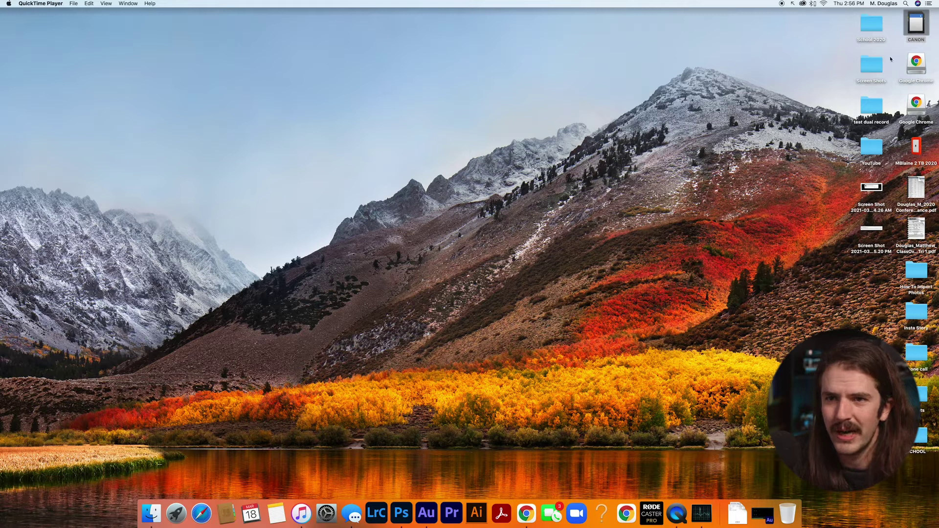
- Open the CANON memory card and move and enlarge its window on the desktop to show its photos
{"action": "double_click", "coordinate": [915, 29]}
{"action": "left_click_drag", "start_coordinate": [506, 100], "coordinate": [306, 70]}
{"action": "left_click_drag", "start_coordinate": [405, 218], "coordinate": [570, 498]}
- Open the MBlaine 2 TB 2020 drive and go to M Blaine 2021 > Youtube > 3.10.21 | Whats in my camera bag
{"action": "double_click", "coordinate": [917, 155]}
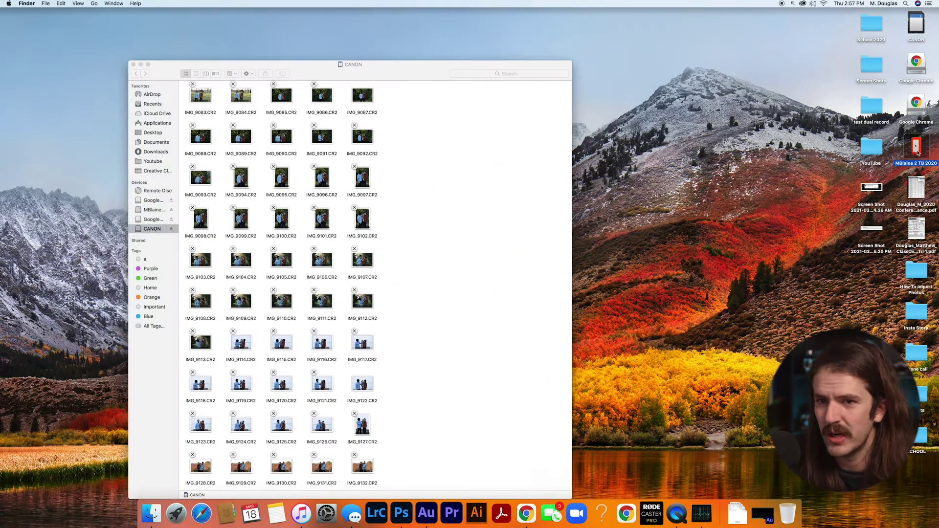
{"action": "left_click_drag", "start_coordinate": [680, 154], "coordinate": [668, 116]}
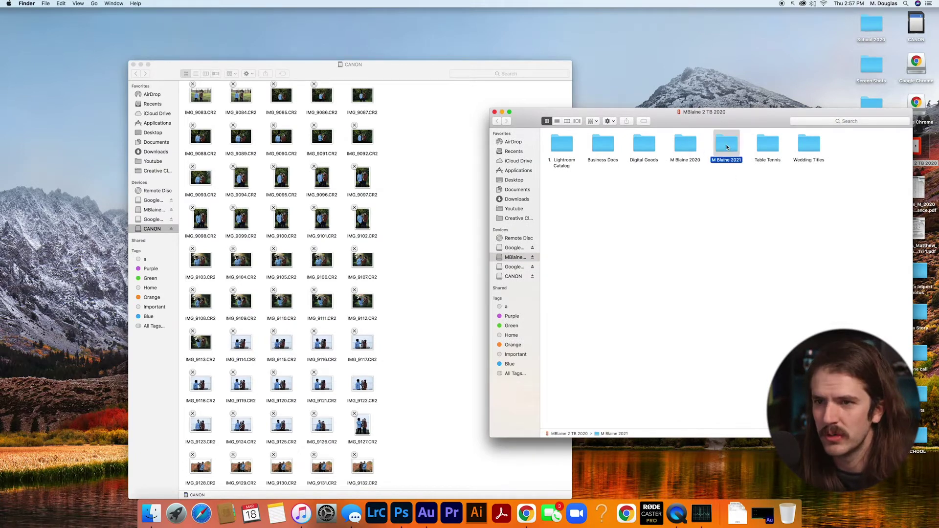
{"action": "double_click", "coordinate": [727, 145]}
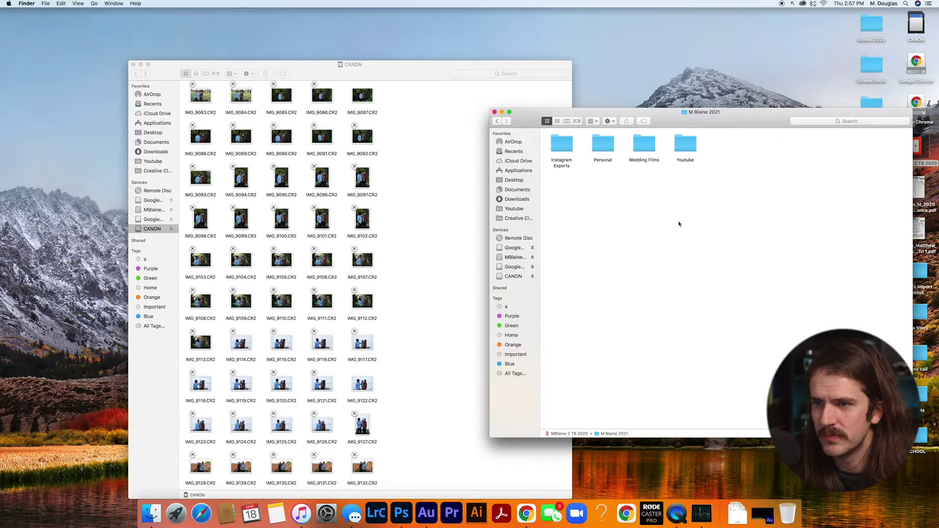
{"action": "double_click", "coordinate": [686, 144]}
{"action": "double_click", "coordinate": [569, 152]}
- Arrange the folders inside 3.10.21 | Whats in my camera bag by name
{"action": "right_click", "coordinate": [634, 229]}
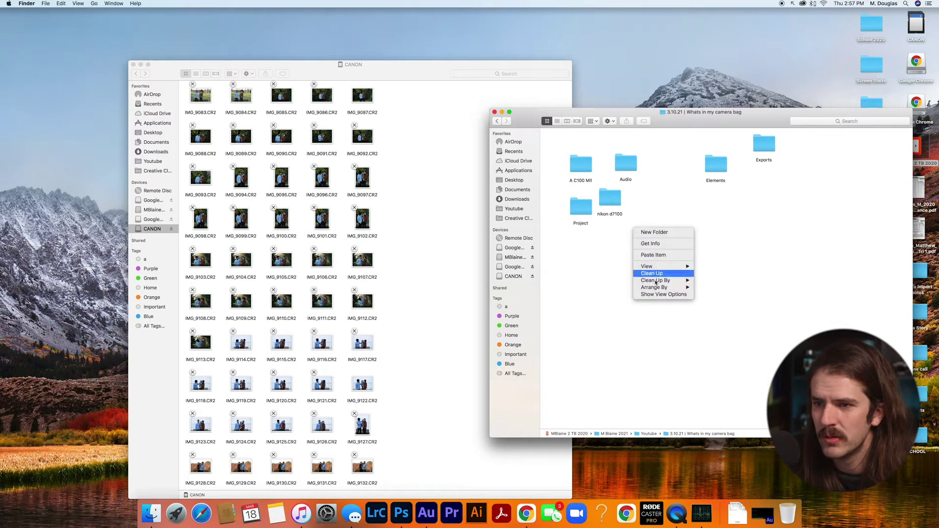
{"action": "mouse_move", "coordinate": [670, 288]}
{"action": "left_click", "coordinate": [700, 288]}
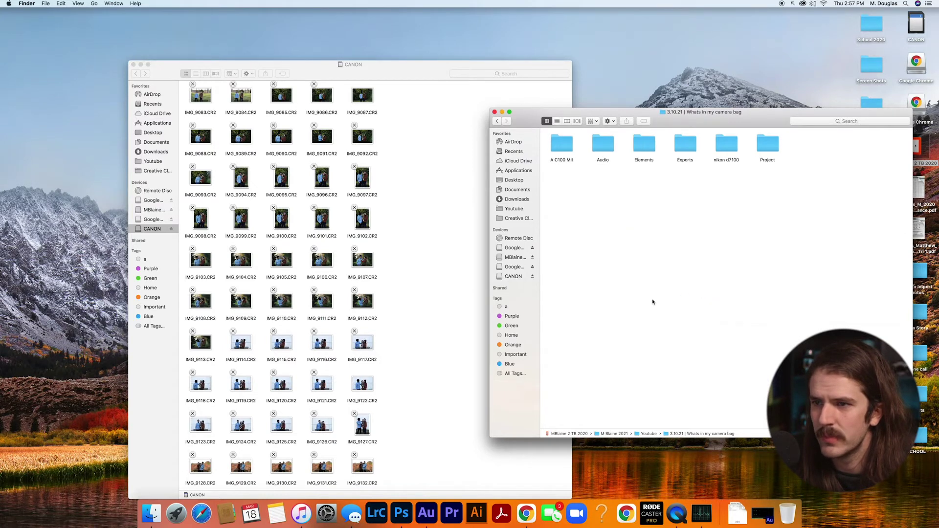
- Create a folder named 6dmii inside the camera bag project folder and open it
{"action": "right_click", "coordinate": [601, 218]}
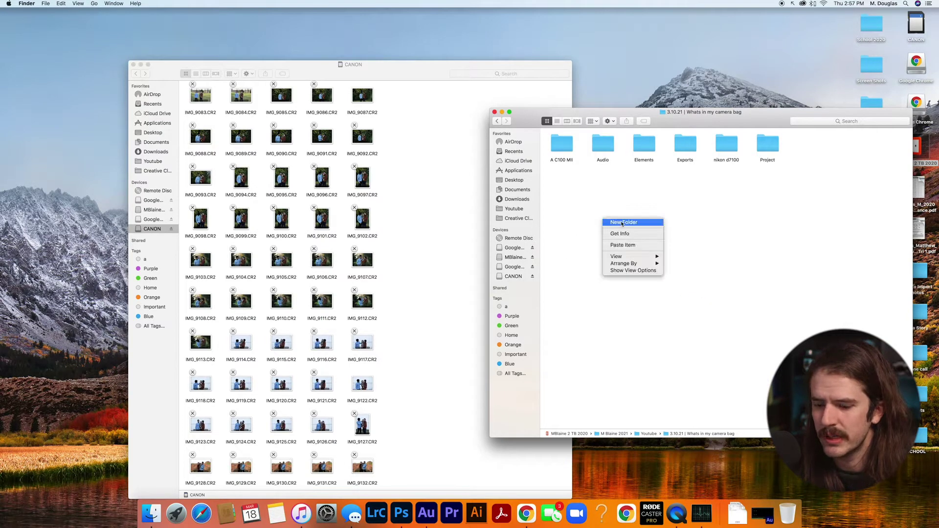
{"action": "left_click", "coordinate": [621, 223]}
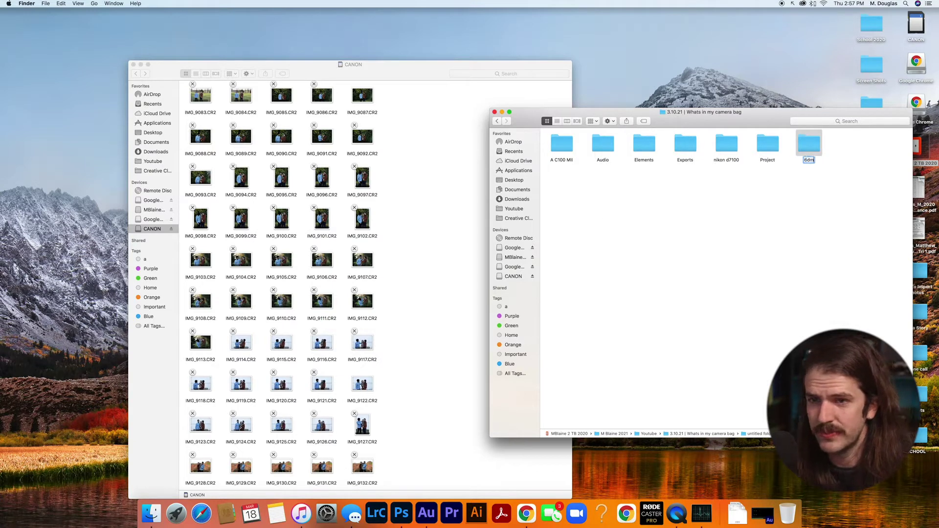
{"action": "type", "text": "6dmii"}
{"action": "key", "text": "Return"}
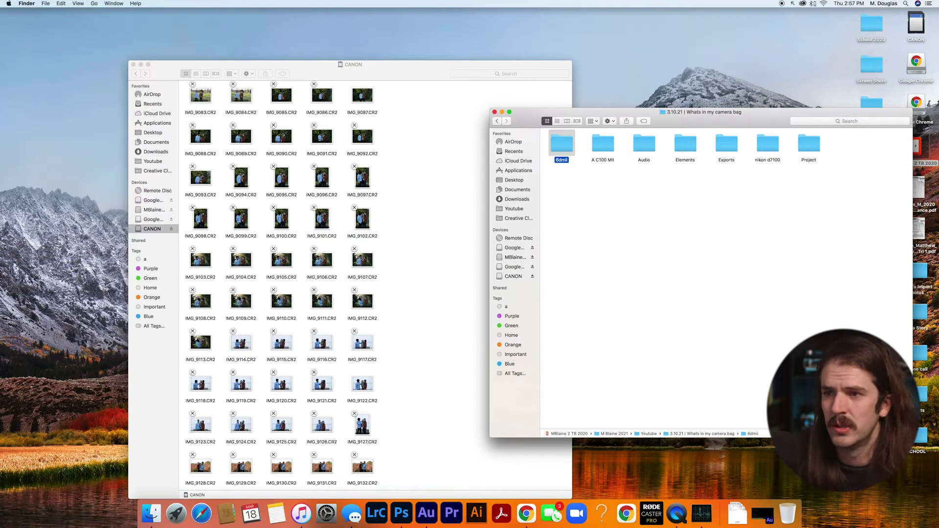
{"action": "double_click", "coordinate": [559, 143]}
- Copy all photos from the CANON card into the 6dmii folder on the external drive
{"action": "left_click", "coordinate": [404, 187]}
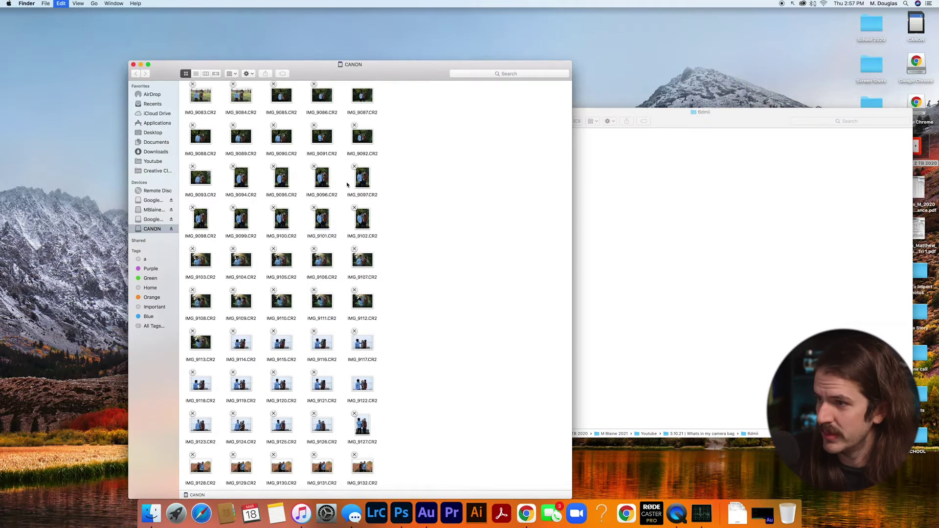
{"action": "key", "text": "super+a"}
{"action": "left_click_drag", "start_coordinate": [765, 207], "coordinate": [701, 206]}
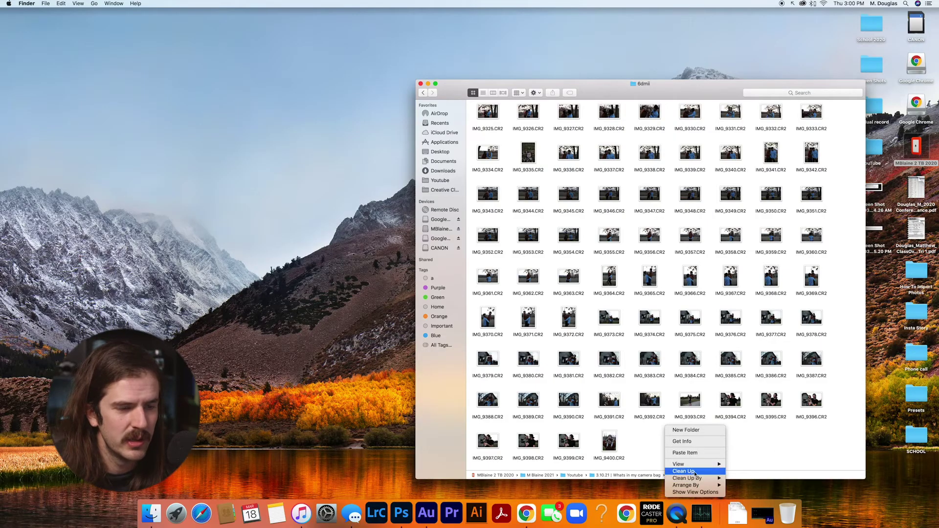
- Clean up the copied photos in the 6dmii folder so they are ordered by name
{"action": "left_click", "coordinate": [695, 474]}
{"action": "right_click", "coordinate": [649, 123]}
{"action": "mouse_move", "coordinate": [689, 174]}
{"action": "left_click", "coordinate": [734, 180]}
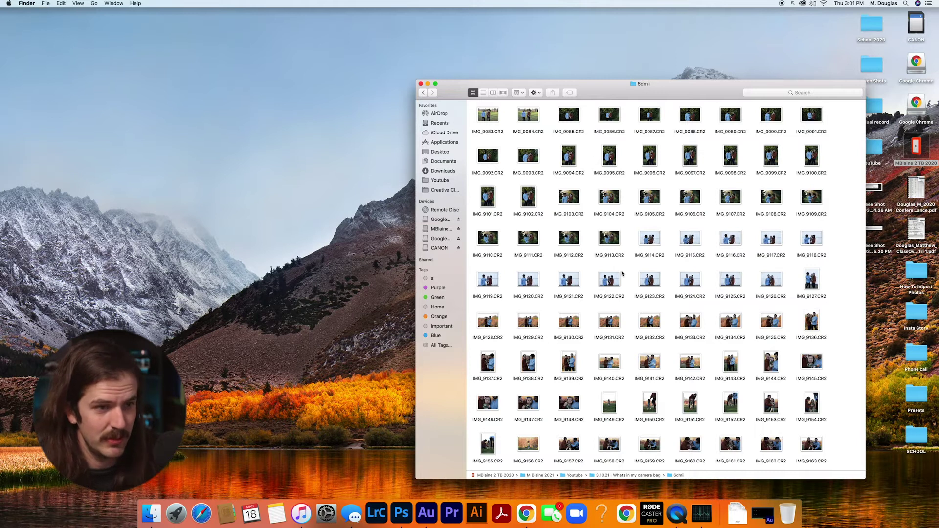
- Select all photos in the 6dmii folder and bring them into Lightroom Classic for import
{"action": "key", "text": "super+a"}
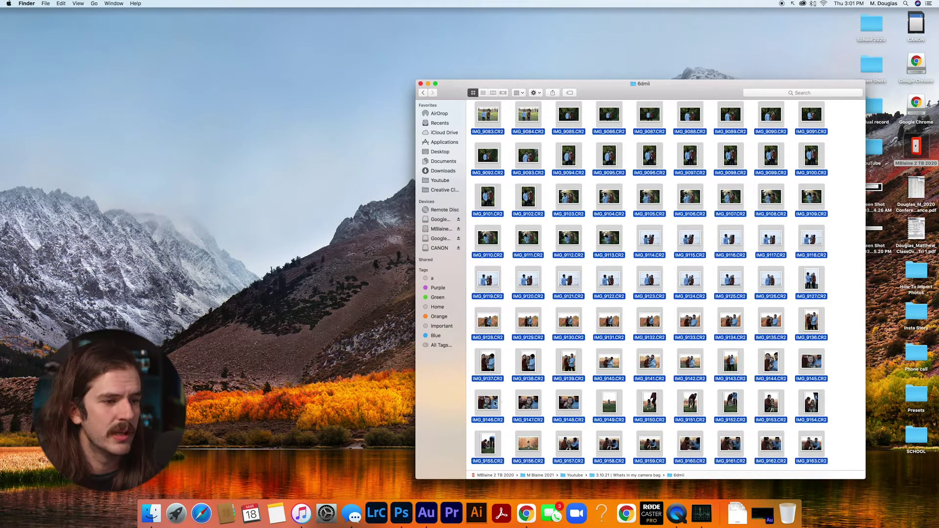
{"action": "left_click_drag", "start_coordinate": [495, 403], "coordinate": [400, 480]}
{"action": "mouse_move", "coordinate": [378, 513]}
{"action": "left_mouse_down"}
{"action": "mouse_move", "coordinate": [383, 487]}
{"action": "mouse_move", "coordinate": [377, 515]}
{"action": "left_mouse_up"}
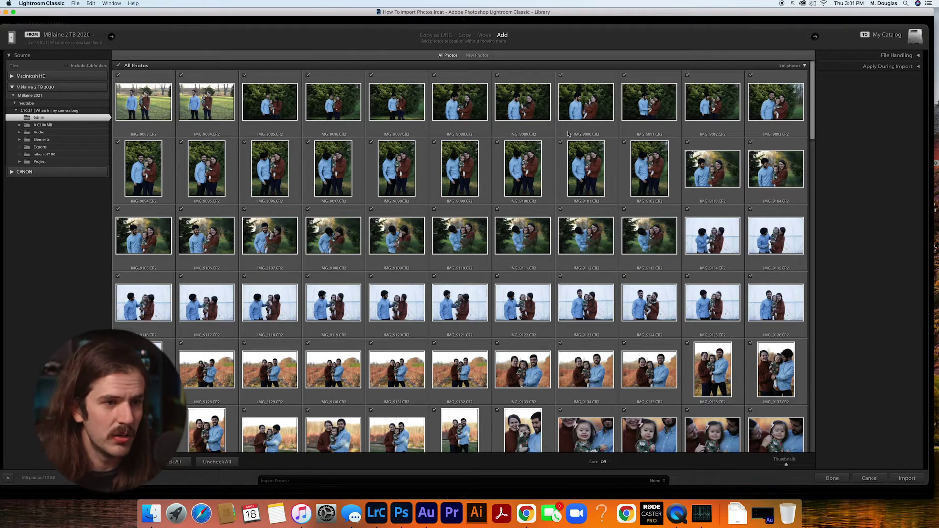
- Uncheck all photos for import and switch to the enlarged single-photo preview
{"action": "left_click", "coordinate": [118, 66]}
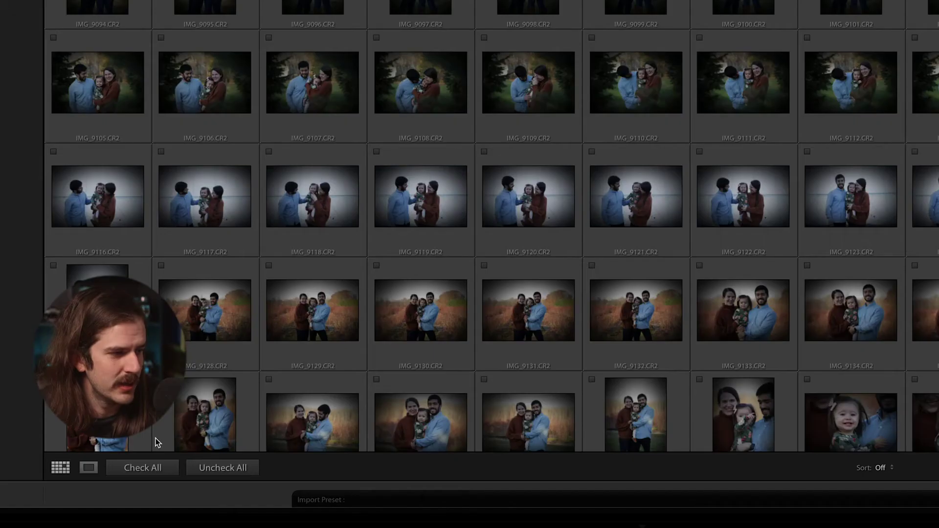
{"action": "left_click", "coordinate": [88, 468]}
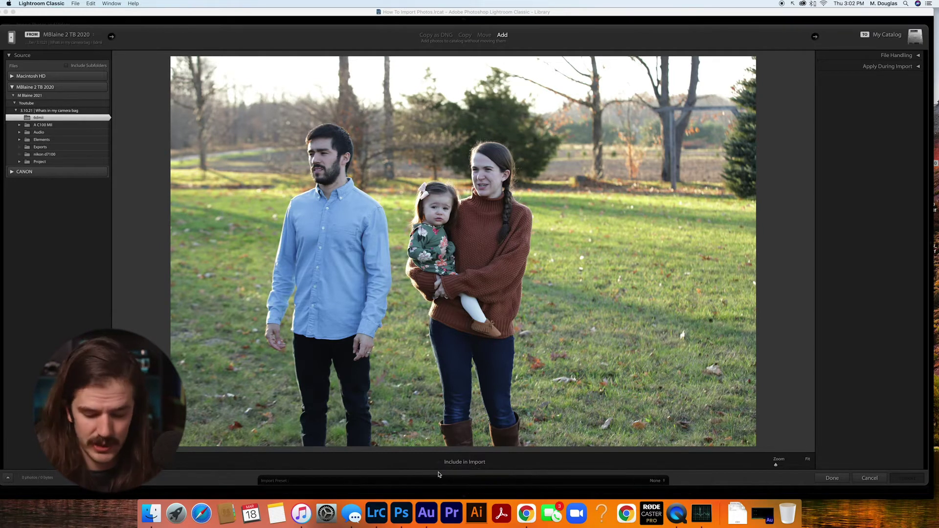
- Step through the enlarged photos one by one and include the first vertical family portrait in the import
{"action": "key", "text": "Right"}
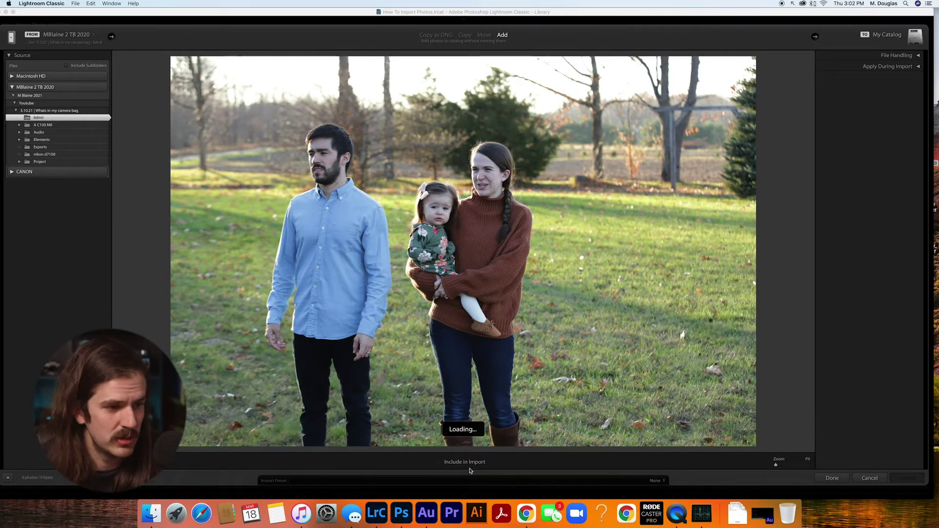
{"action": "key", "text": "Right"}
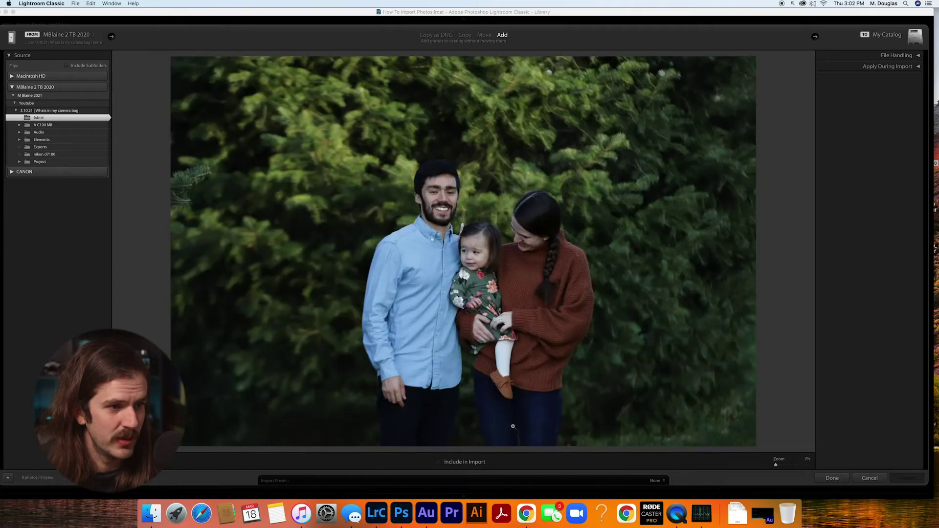
{"action": "key", "text": "Right"}
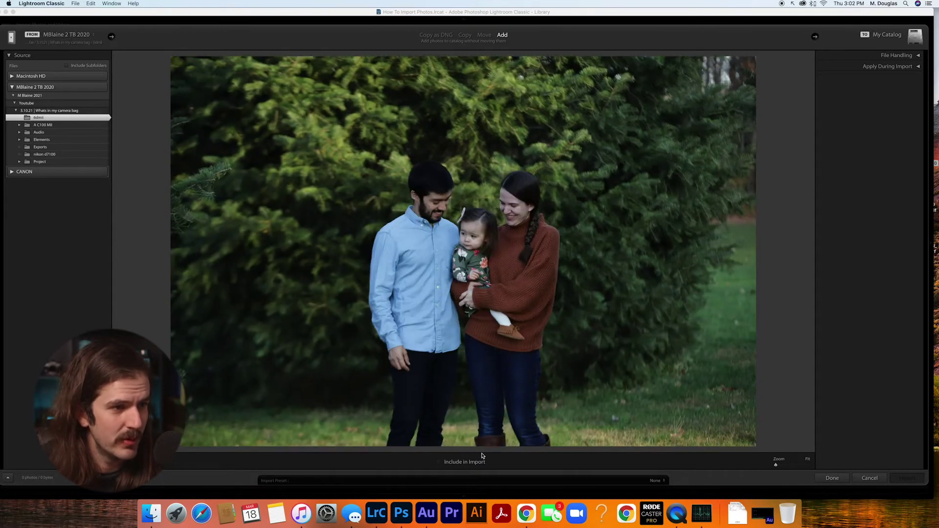
{"action": "key", "text": "Right"}
{"action": "key", "text": "Right"}
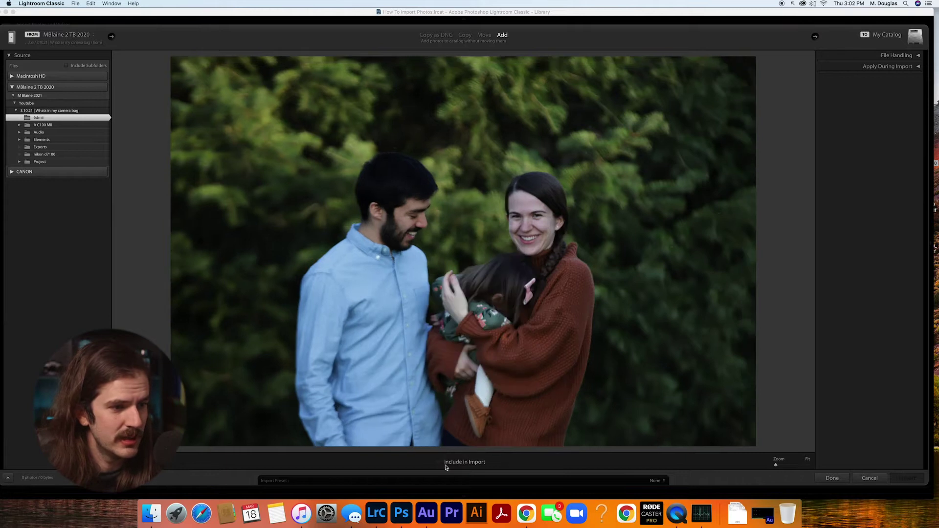
{"action": "key", "text": "Right"}
{"action": "key", "text": "Right"}
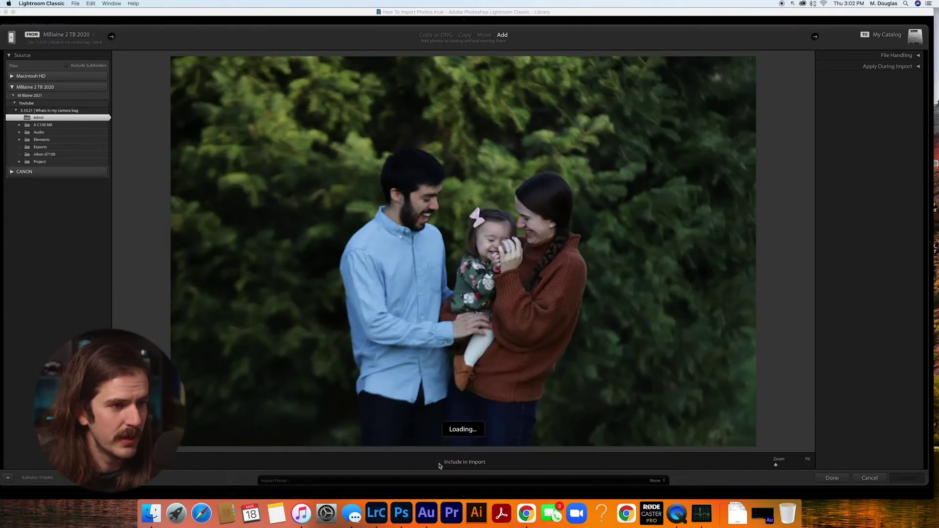
{"action": "key", "text": "Right"}
{"action": "key", "text": "Right"}
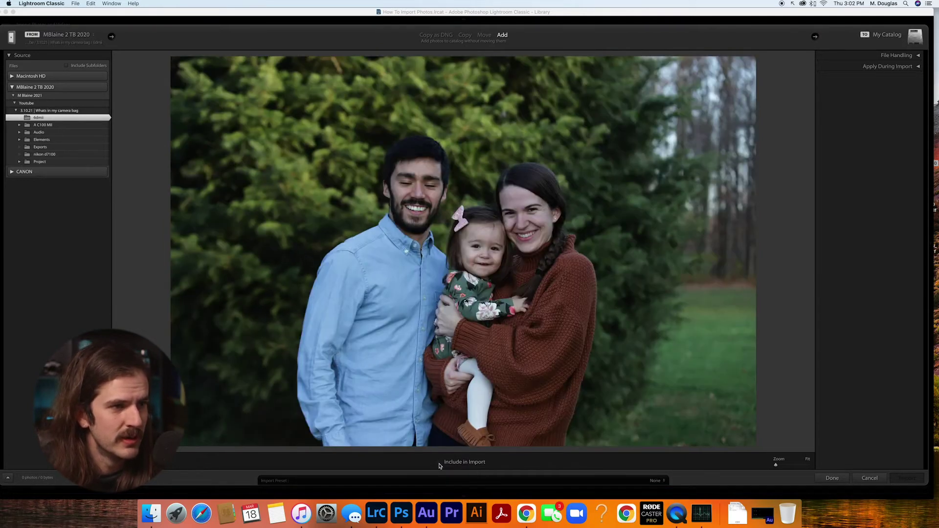
{"action": "key", "text": "Right"}
{"action": "left_click", "coordinate": [438, 462]}
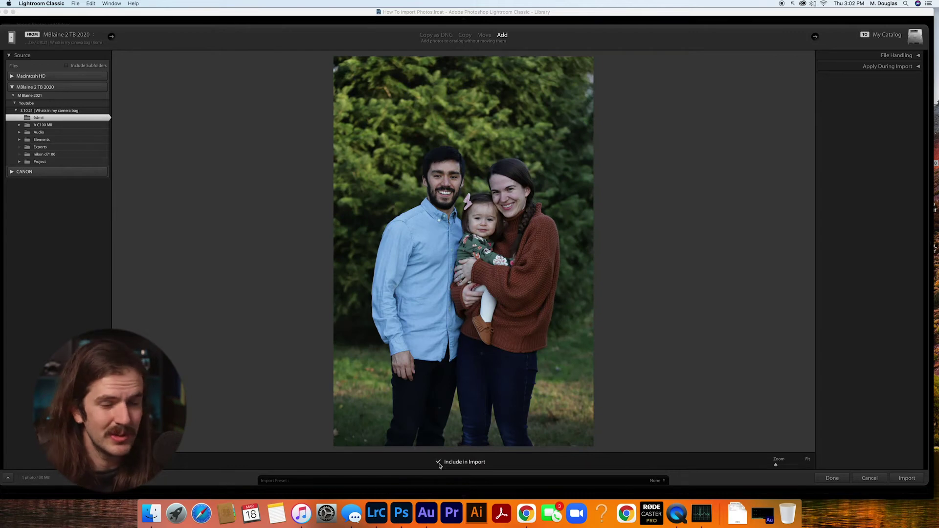
{"action": "key", "text": "Right"}
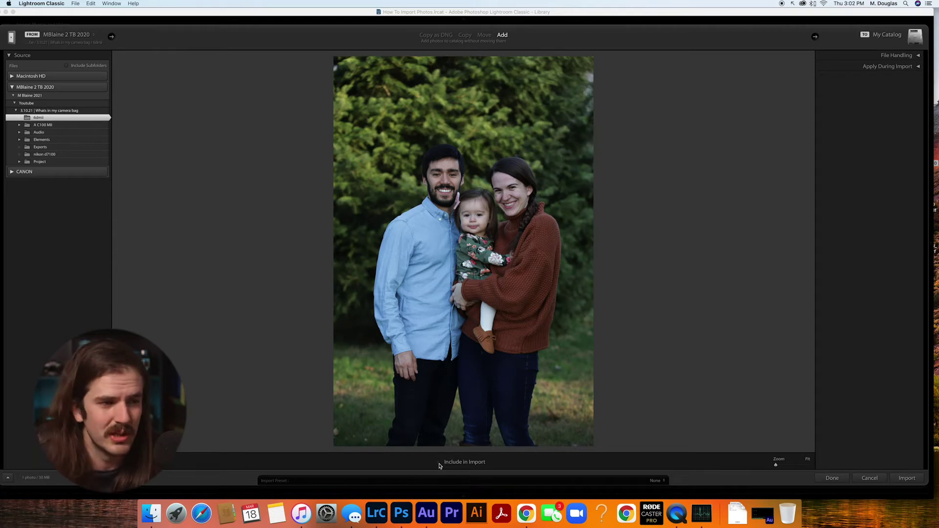
{"action": "key", "text": "Right"}
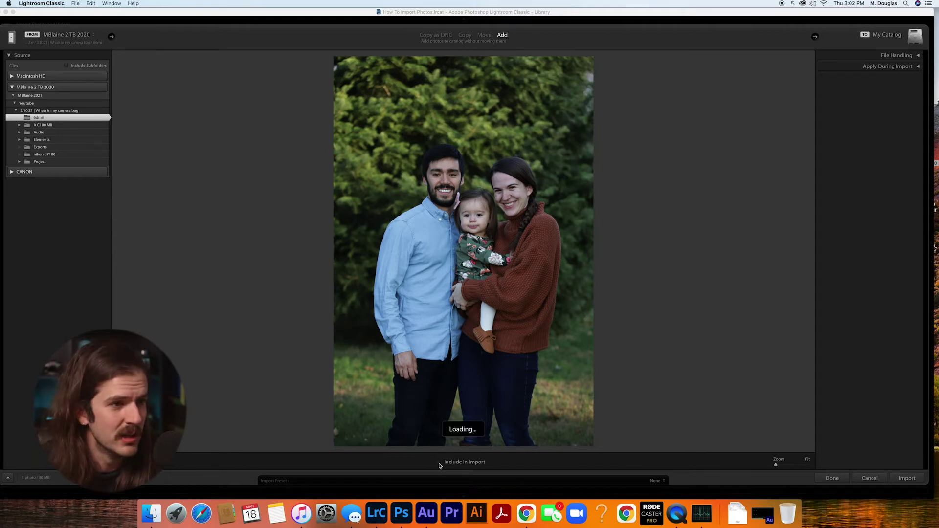
{"action": "key", "text": "Right"}
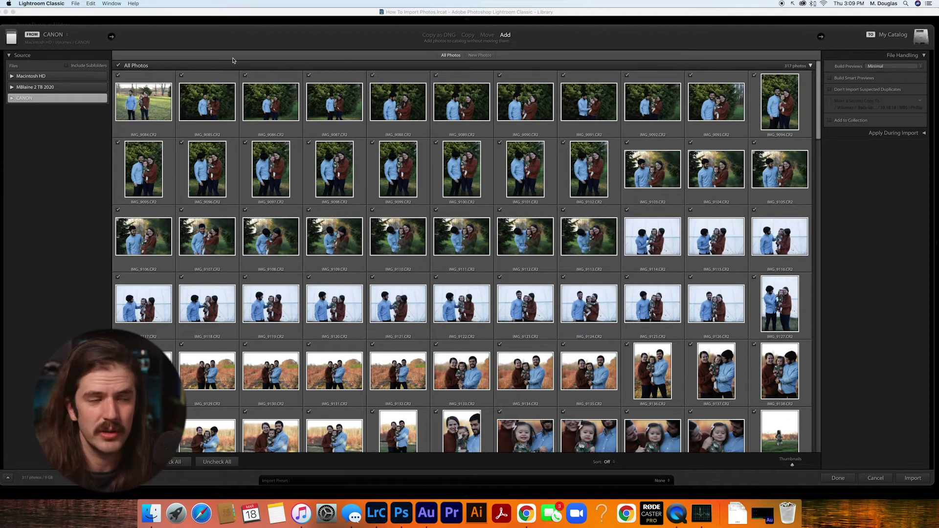
- Uncheck all photos from the CANON source, check only the first two, and import them with Add
{"action": "left_click", "coordinate": [119, 66]}
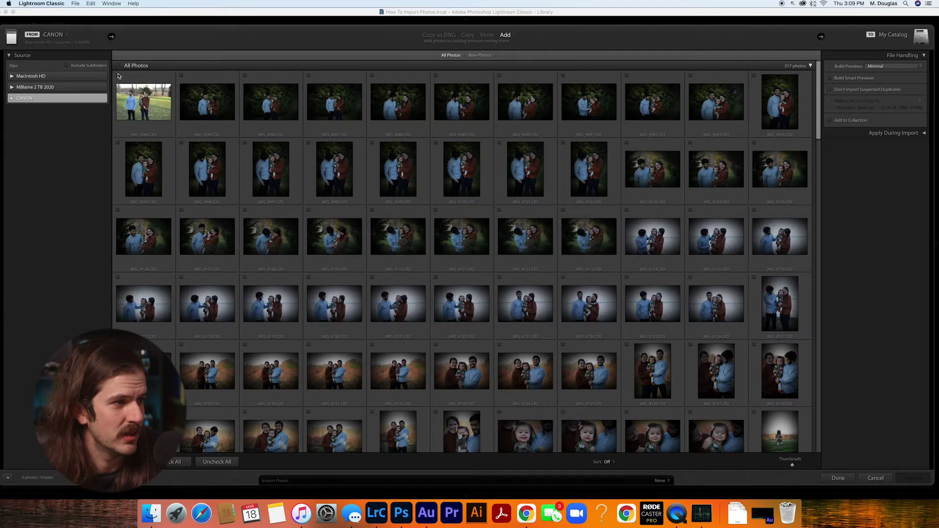
{"action": "left_click", "coordinate": [118, 76]}
{"action": "left_click", "coordinate": [181, 76]}
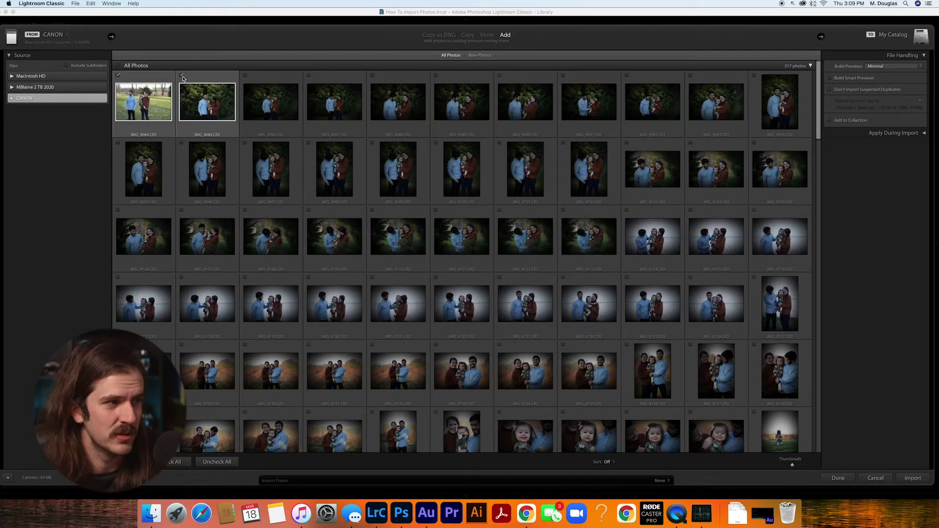
{"action": "left_click", "coordinate": [911, 478]}
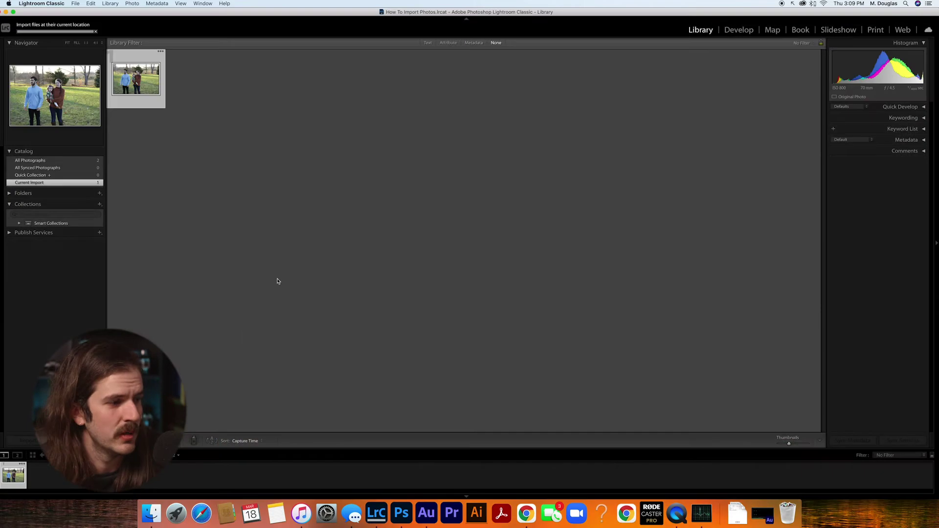
- Switch to Finder and eject the CANON memory card
{"action": "left_click", "coordinate": [151, 513]}
{"action": "left_click", "coordinate": [289, 132]}
{"action": "right_click", "coordinate": [919, 28]}
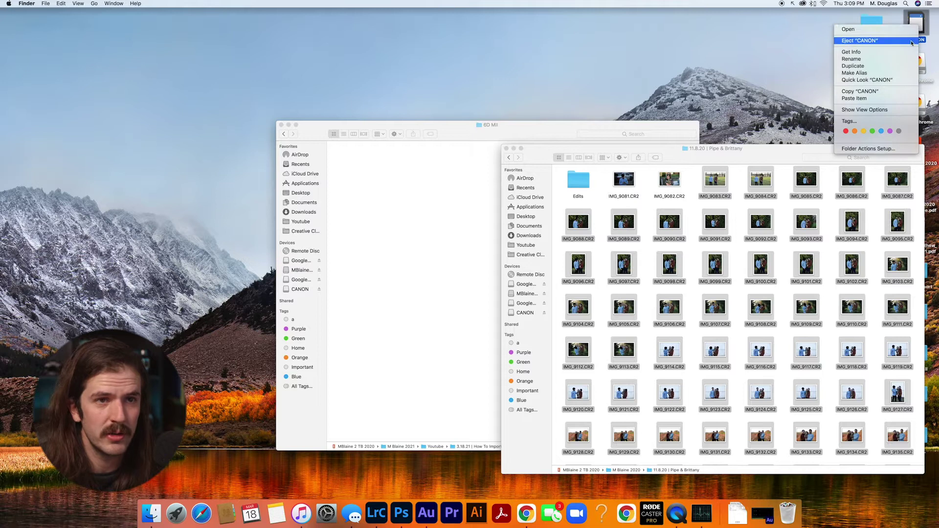
- Switch back to Lightroom Classic and open the first imported photo in the Develop module
{"action": "key", "text": "super+Tab"}
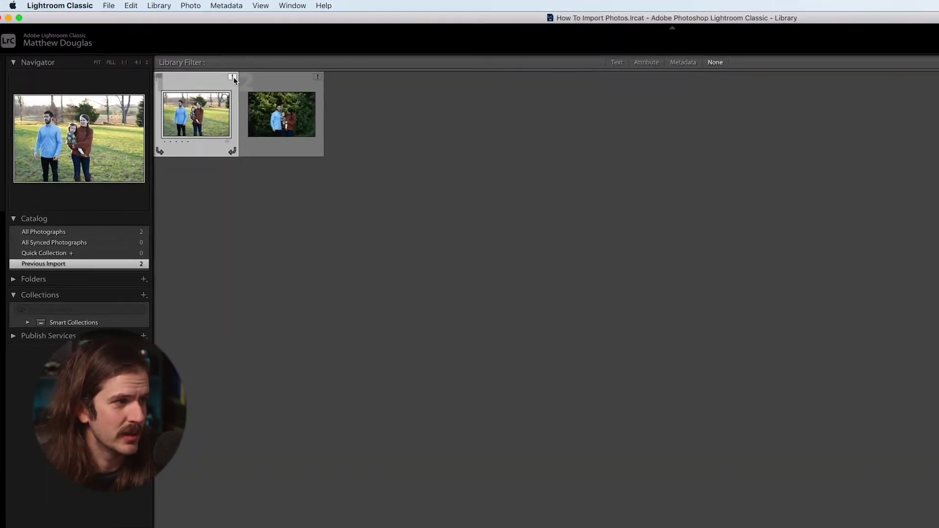
{"action": "left_click", "coordinate": [406, 129]}
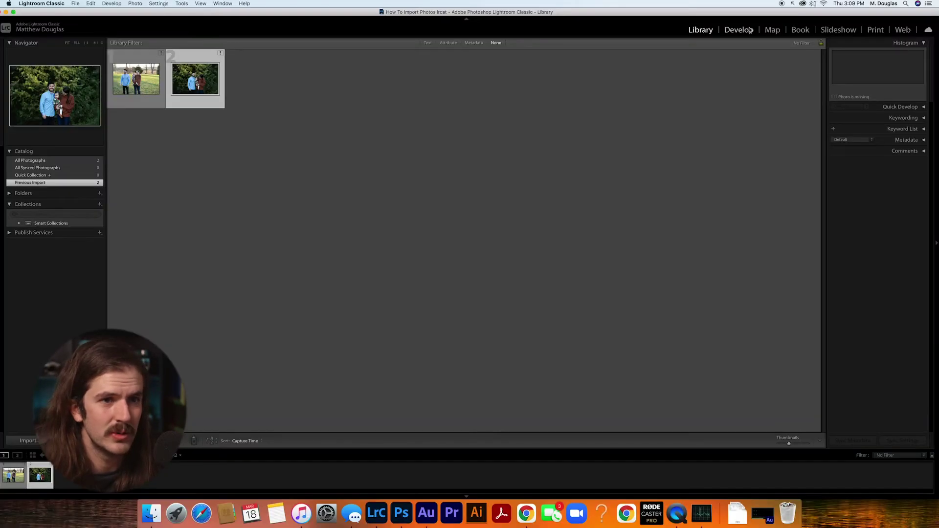
{"action": "left_click", "coordinate": [750, 31]}
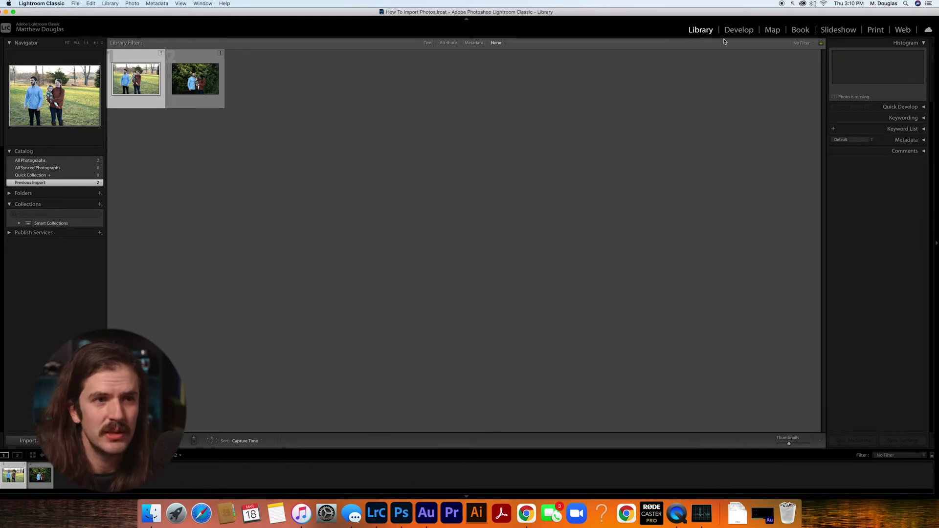
{"action": "left_click", "coordinate": [738, 31]}
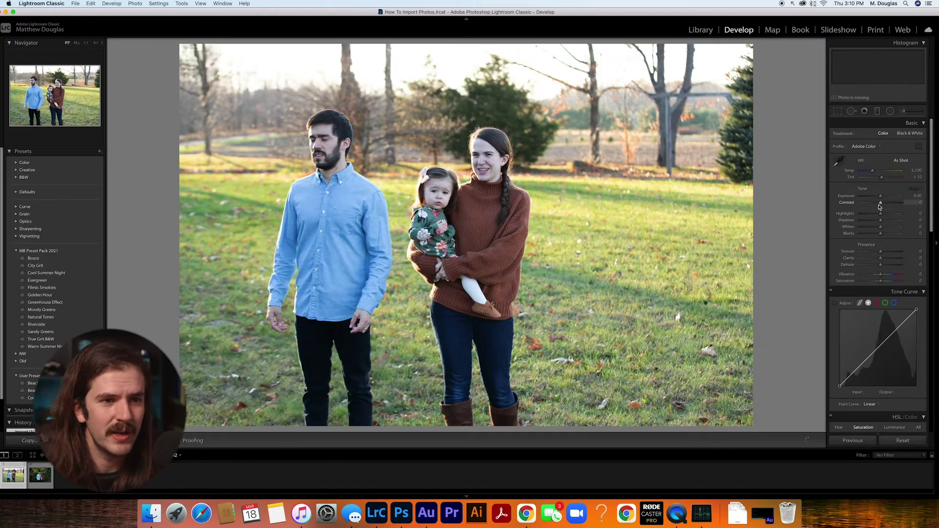
- Try Contrast at -100 and a black-and-white treatment on the photo, reverting each one
{"action": "left_click_drag", "start_coordinate": [883, 204], "coordinate": [851, 205]}
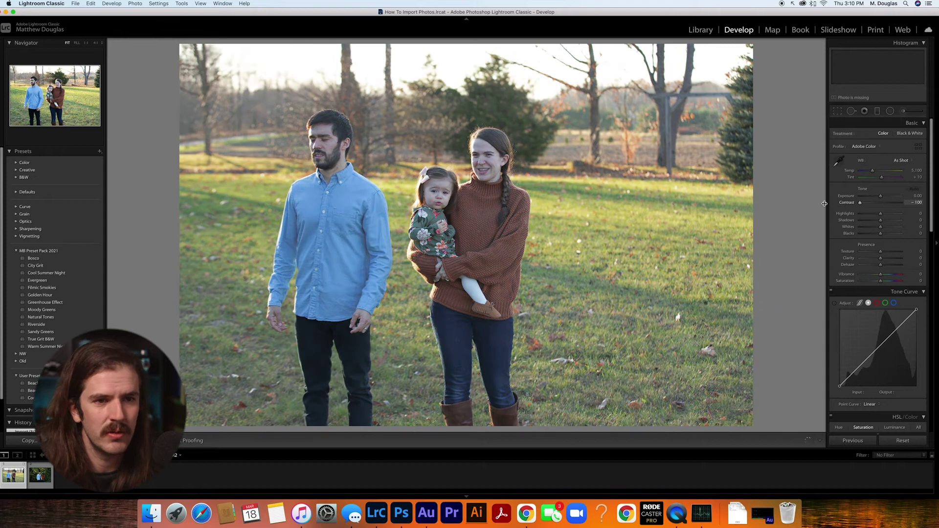
{"action": "double_click", "coordinate": [848, 205]}
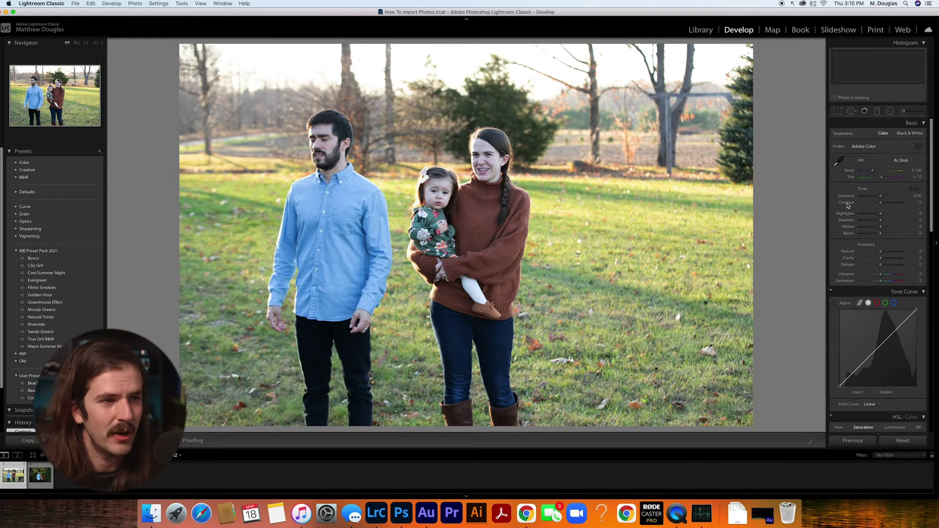
{"action": "key", "text": "v"}
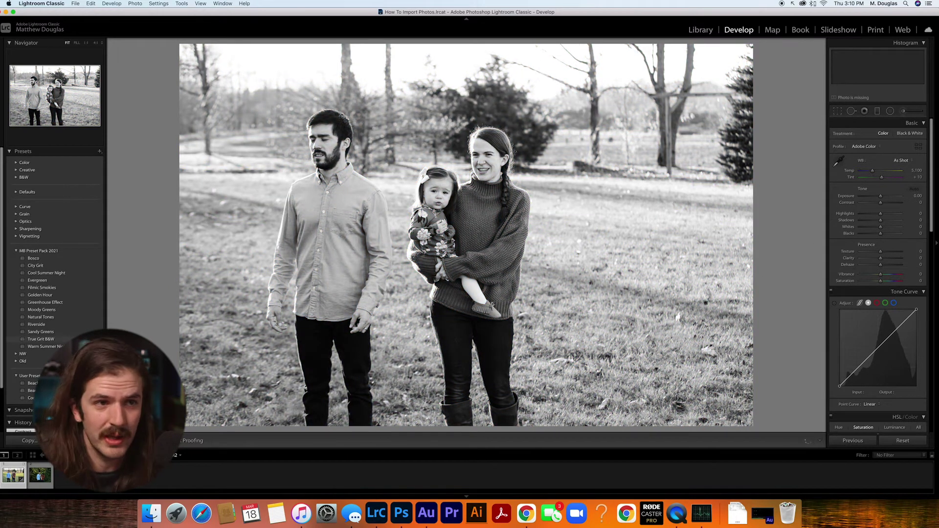
{"action": "key", "text": "v"}
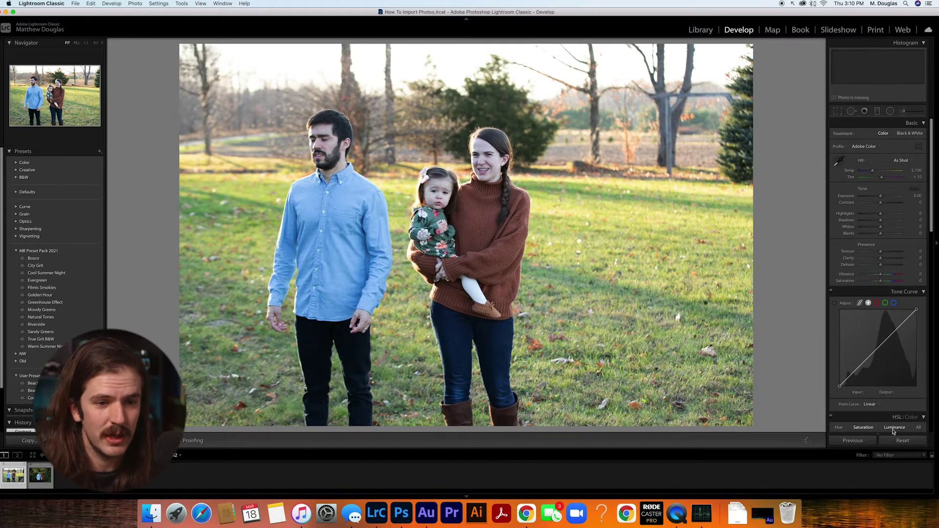
- Check whether the export commands are available for the photo
{"action": "left_click", "coordinate": [75, 4]}
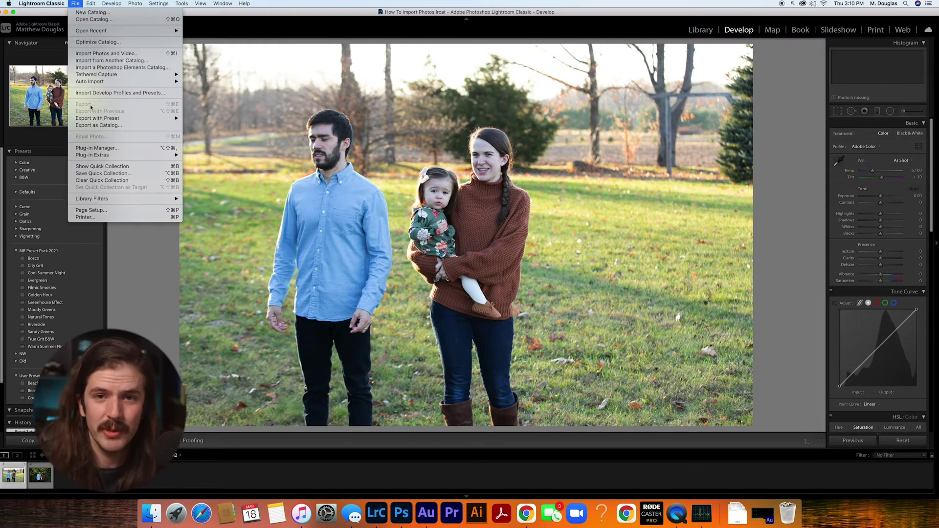